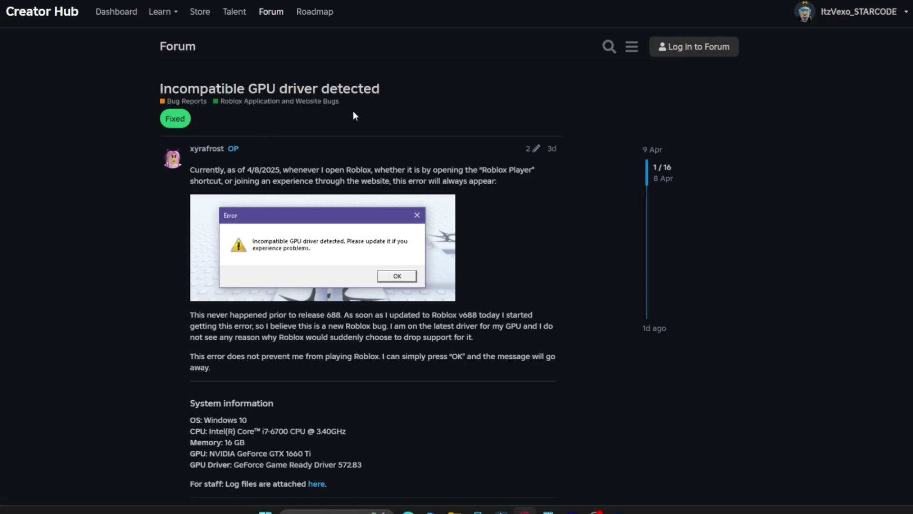
{"action": "scroll", "coordinate": [543, 149], "scroll_direction": "down", "scroll_amount": 5}
{"action": "scroll", "coordinate": [543, 150], "scroll_direction": "down", "scroll_amount": 5}
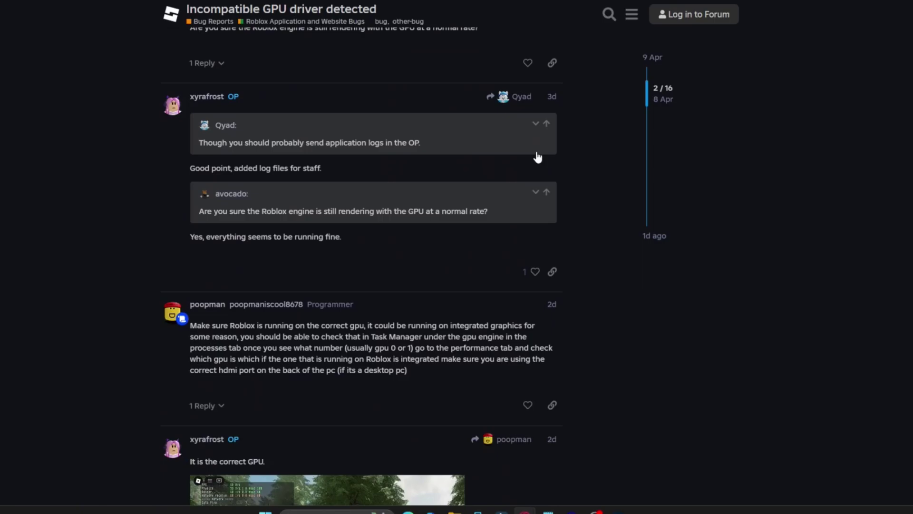
{"action": "scroll", "coordinate": [549, 145], "scroll_direction": "down", "scroll_amount": 5}
{"action": "scroll", "coordinate": [554, 129], "scroll_direction": "down", "scroll_amount": 5}
{"action": "scroll", "coordinate": [555, 125], "scroll_direction": "down", "scroll_amount": 10}
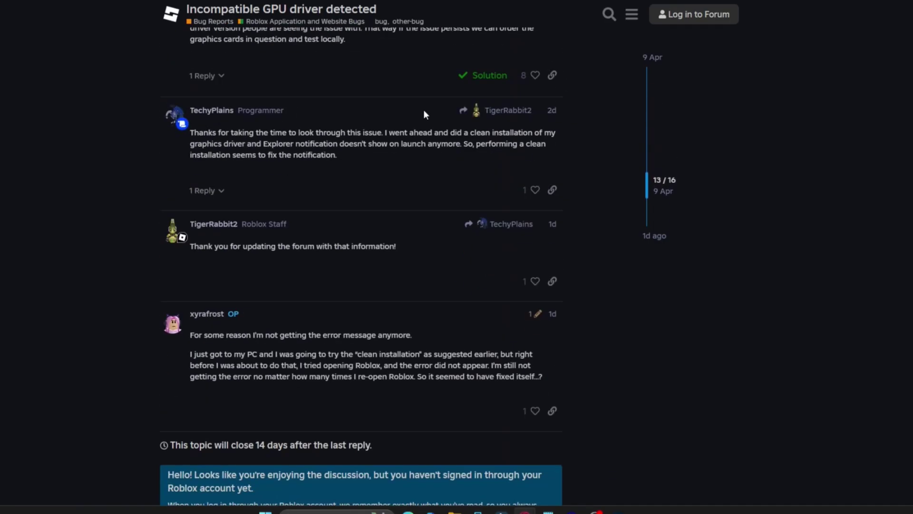
{"action": "scroll", "coordinate": [423, 110], "scroll_direction": "up", "scroll_amount": 3}
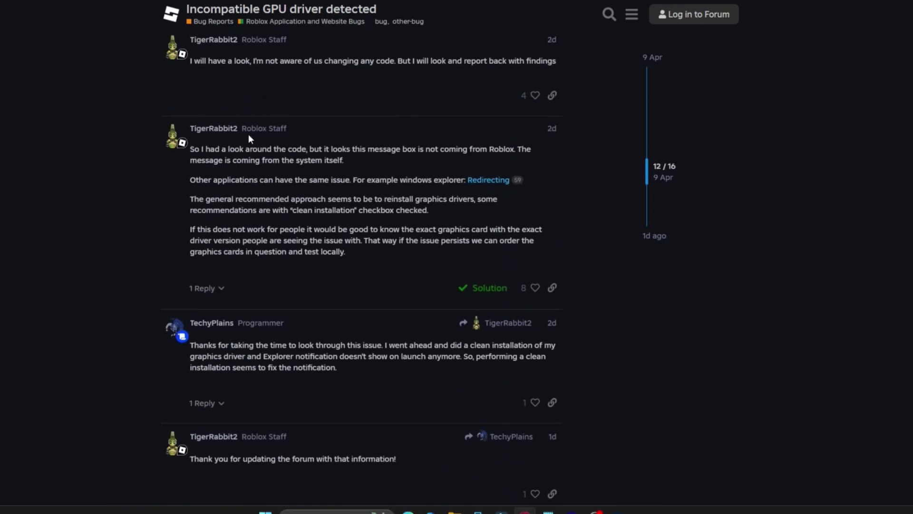
- Highlight the staff's note that the message comes from the system and affects other apps
{"action": "left_click_drag", "start_coordinate": [206, 149], "coordinate": [371, 152]}
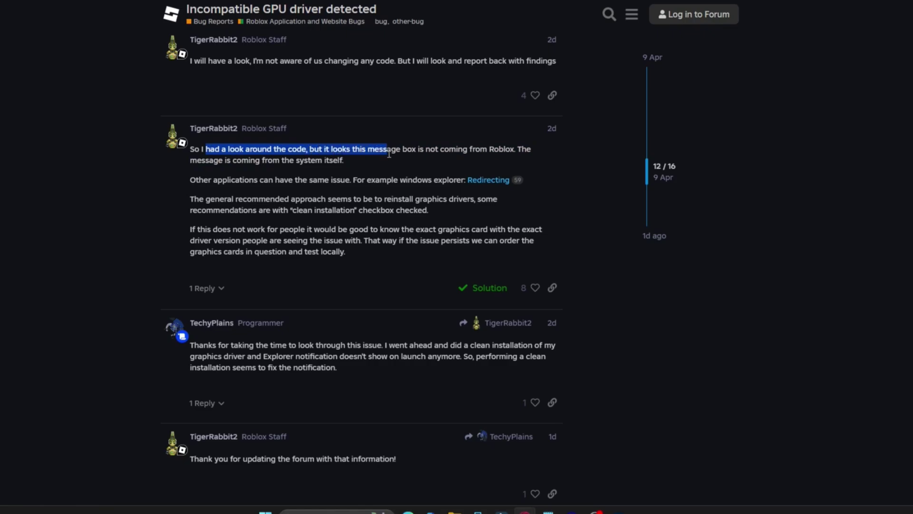
{"action": "left_click_drag", "start_coordinate": [372, 151], "coordinate": [422, 161]}
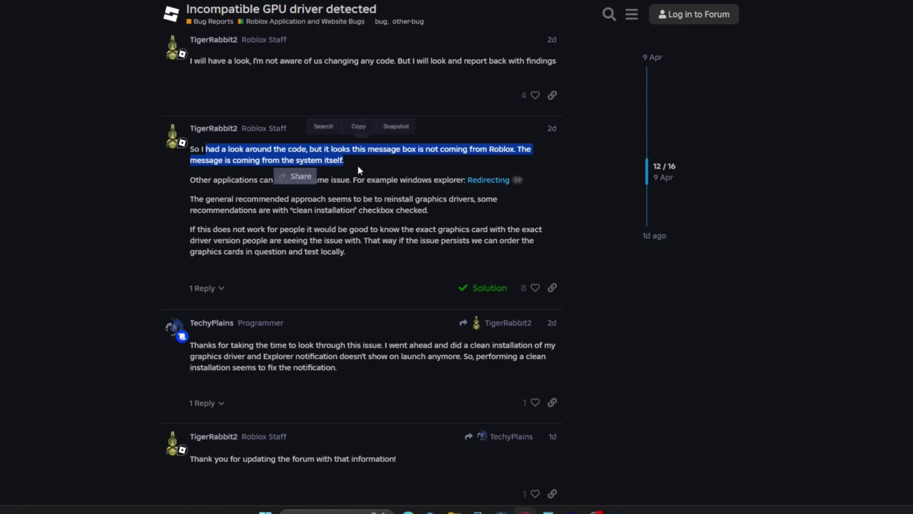
{"action": "left_click_drag", "start_coordinate": [354, 178], "coordinate": [359, 179]}
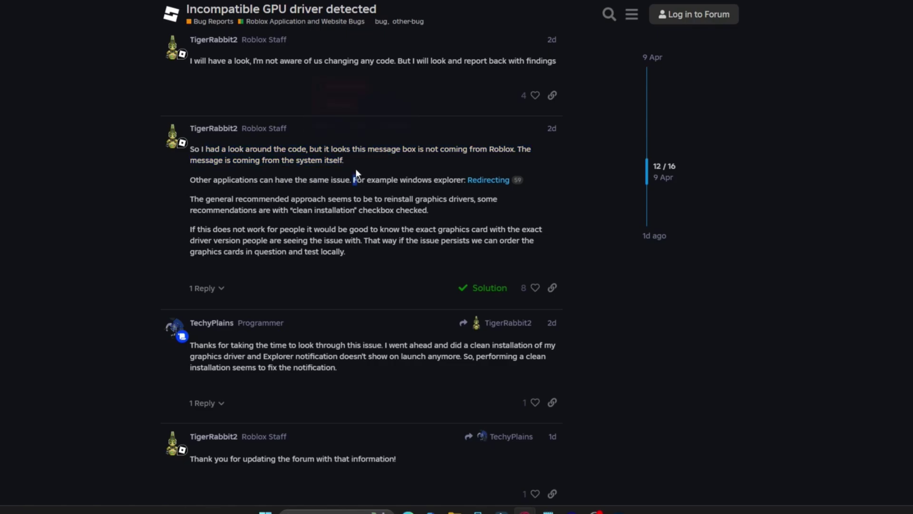
{"action": "left_click_drag", "start_coordinate": [202, 179], "coordinate": [433, 186]}
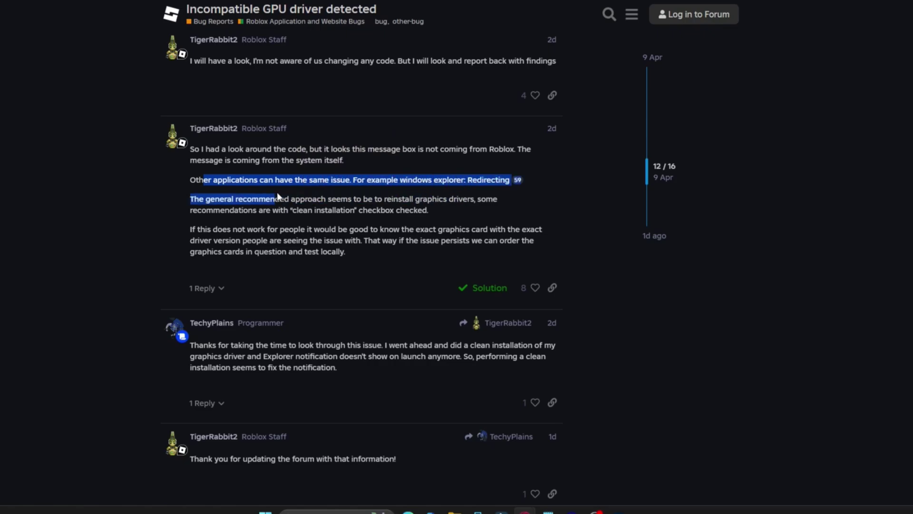
{"action": "left_click_drag", "start_coordinate": [433, 185], "coordinate": [191, 199]}
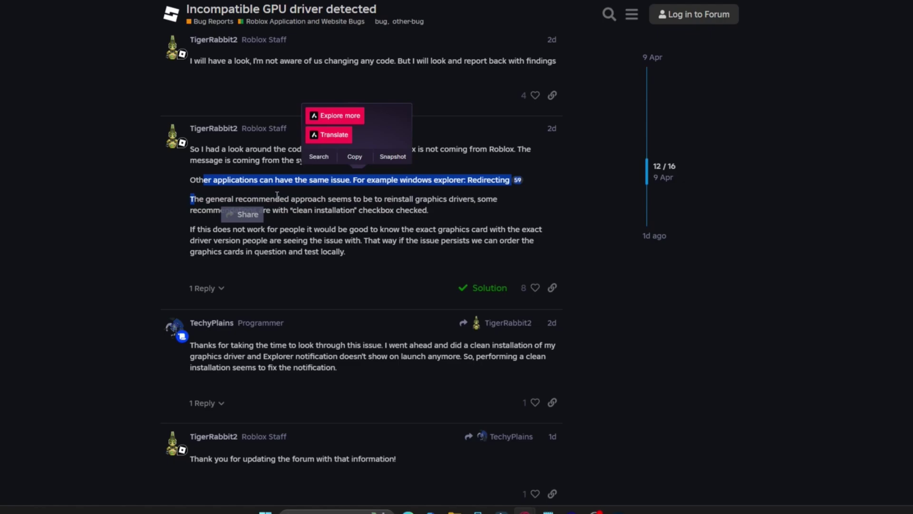
- Highlight the advice to clean-reinstall graphics drivers and the request for exact graphics card details
{"action": "left_click_drag", "start_coordinate": [278, 199], "coordinate": [364, 203]}
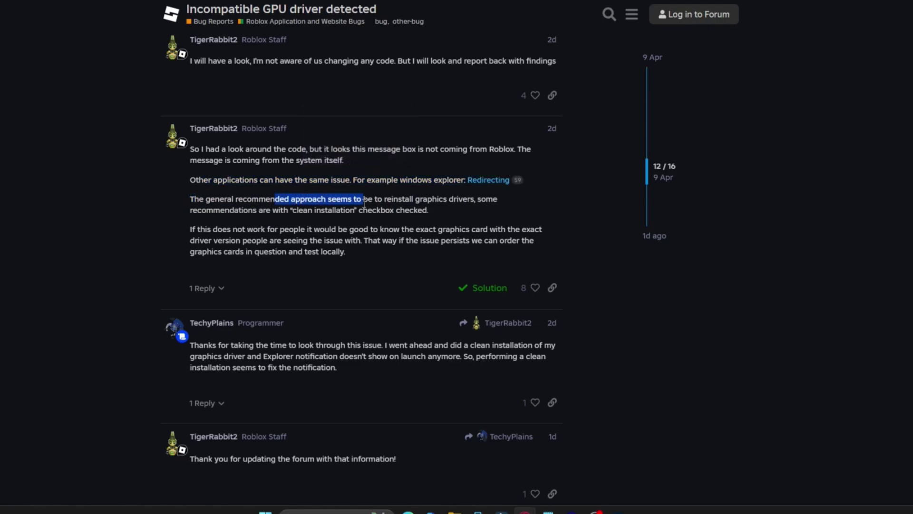
{"action": "left_click", "coordinate": [394, 198]}
{"action": "left_click_drag", "start_coordinate": [384, 199], "coordinate": [455, 208]}
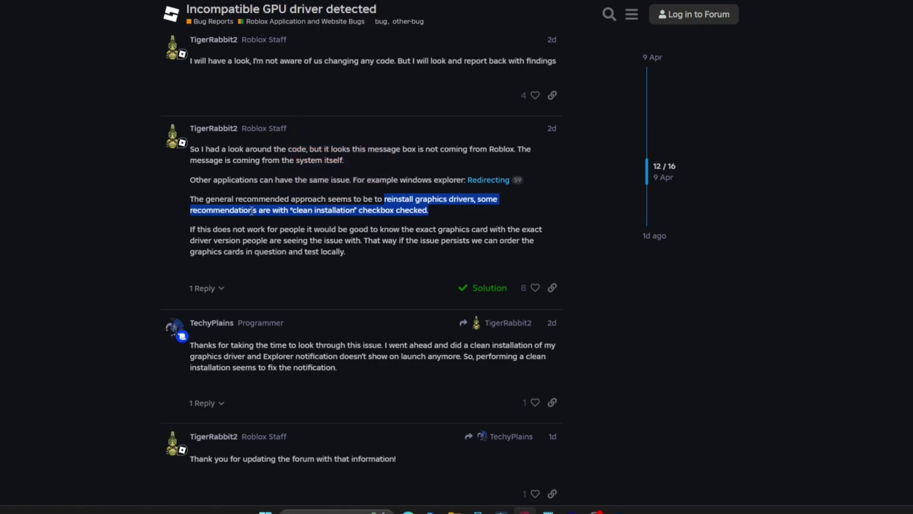
{"action": "left_click_drag", "start_coordinate": [272, 211], "coordinate": [482, 209]}
{"action": "left_click", "coordinate": [277, 203]}
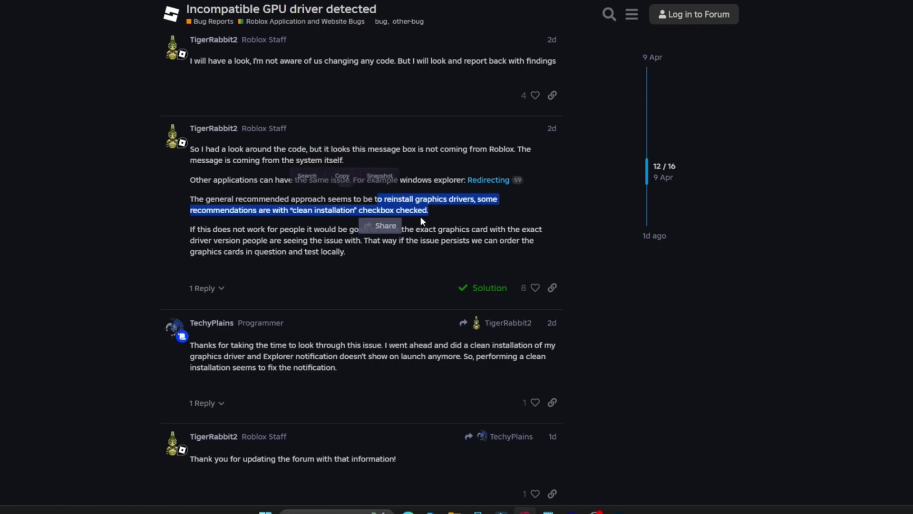
{"action": "left_click", "coordinate": [299, 217]}
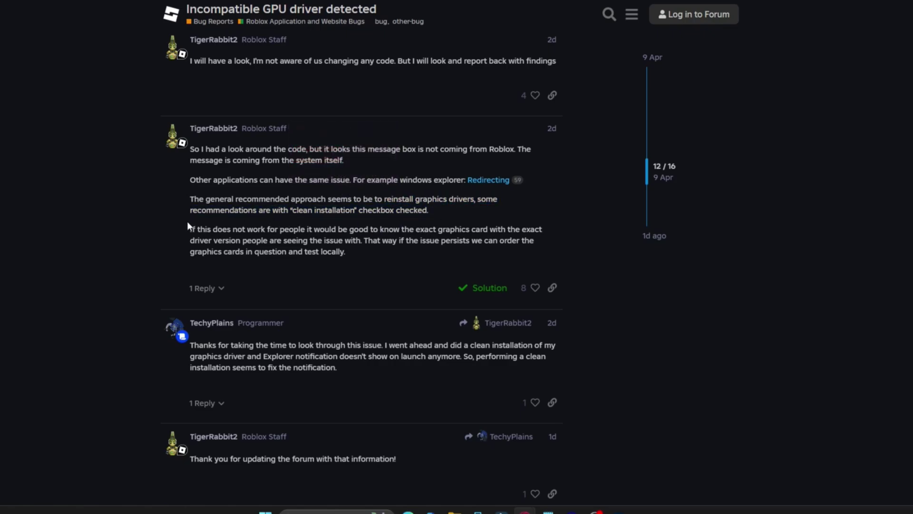
{"action": "mouse_move", "coordinate": [190, 229]}
{"action": "left_mouse_down"}
{"action": "mouse_move", "coordinate": [362, 231]}
{"action": "mouse_move", "coordinate": [364, 240]}
{"action": "left_mouse_up"}
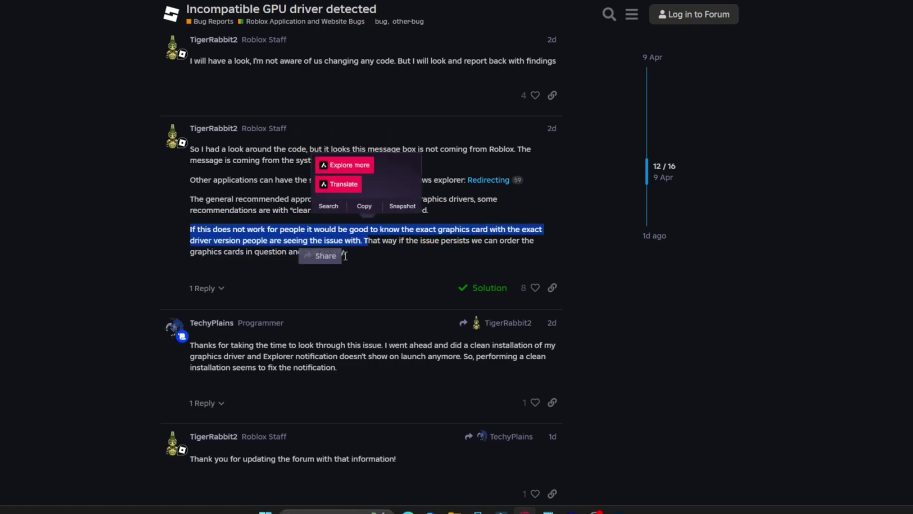
{"action": "scroll", "coordinate": [345, 257], "scroll_direction": "down", "scroll_amount": 2}
{"action": "mouse_move", "coordinate": [385, 238]}
{"action": "left_mouse_down"}
{"action": "mouse_move", "coordinate": [517, 249]}
{"action": "mouse_move", "coordinate": [368, 250]}
{"action": "mouse_move", "coordinate": [387, 252]}
{"action": "left_mouse_up"}
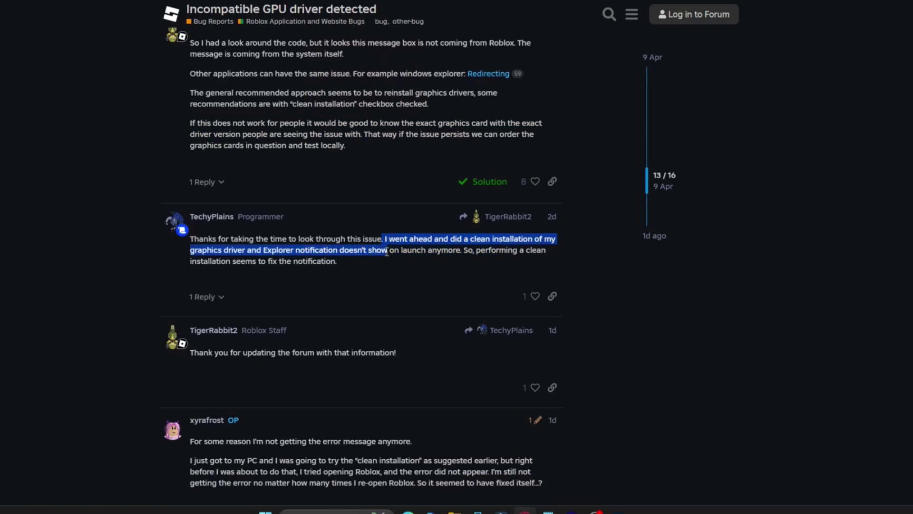
- Highlight the reply saying a clean driver installation stopped the notification
{"action": "left_click", "coordinate": [203, 255]}
{"action": "left_click_drag", "start_coordinate": [196, 261], "coordinate": [337, 261]}
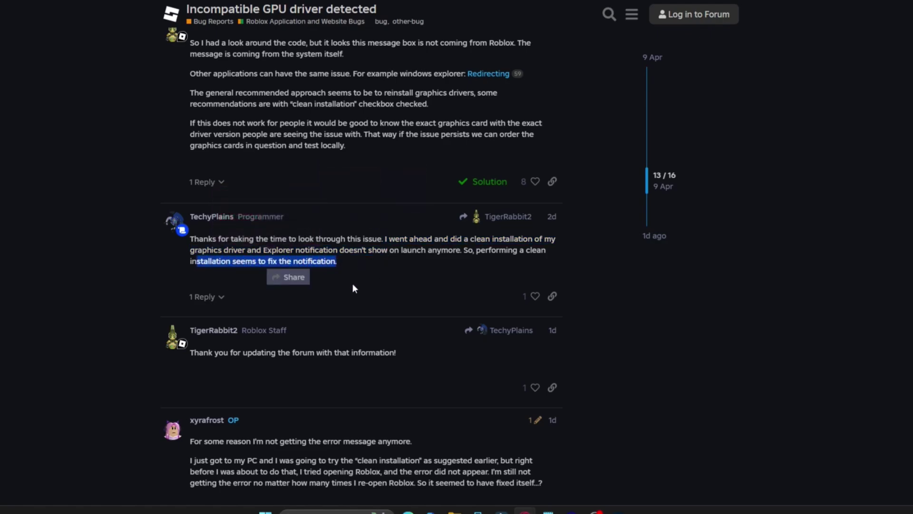
{"action": "left_click", "coordinate": [369, 285]}
{"action": "scroll", "coordinate": [302, 290], "scroll_direction": "down", "scroll_amount": 2}
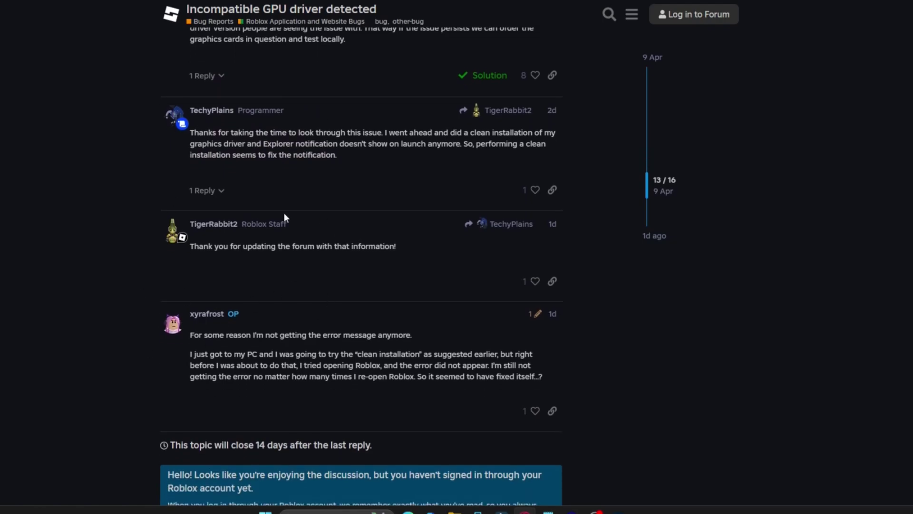
{"action": "scroll", "coordinate": [245, 144], "scroll_direction": "up", "scroll_amount": 2}
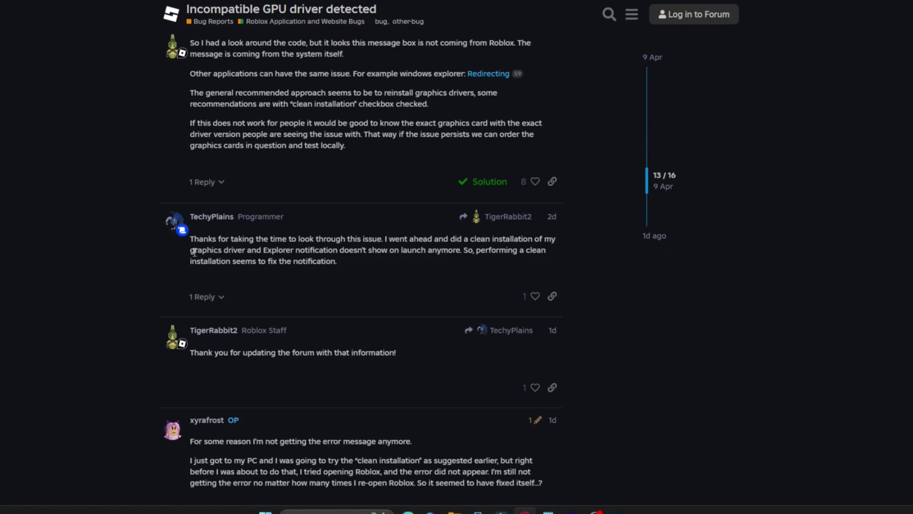
{"action": "left_click_drag", "start_coordinate": [224, 250], "coordinate": [291, 250]}
{"action": "scroll", "coordinate": [237, 297], "scroll_direction": "down", "scroll_amount": 3}
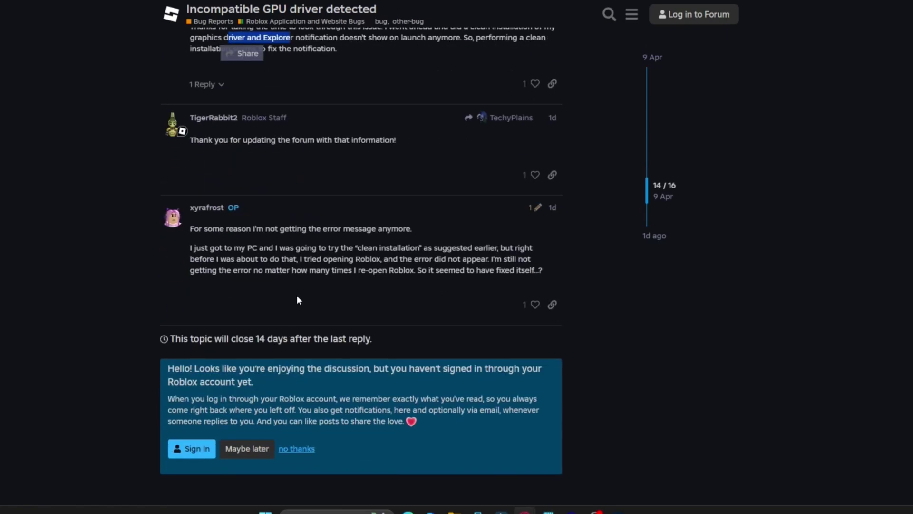
{"action": "scroll", "coordinate": [316, 346], "scroll_direction": "up", "scroll_amount": 2}
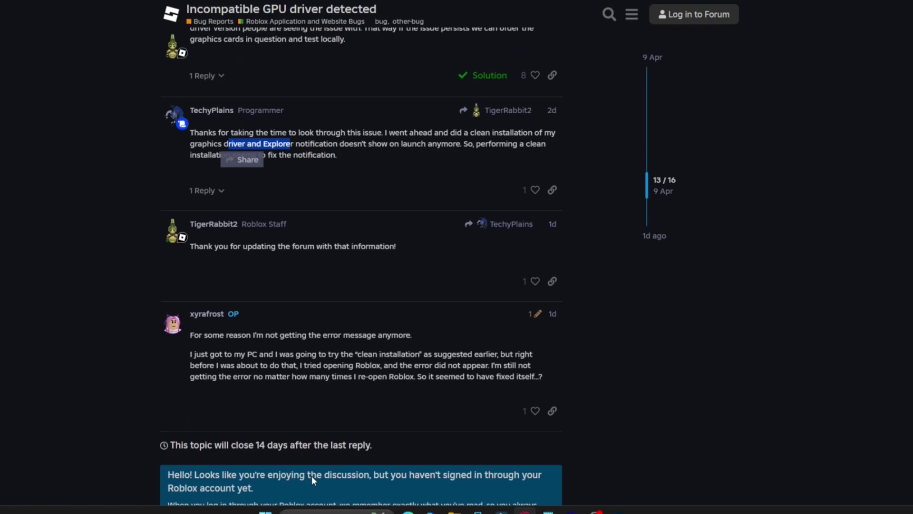
- Find the NVIDIA App in a Start menu search and launch it
{"action": "key", "text": "super"}
{"action": "type", "text": "nv"}
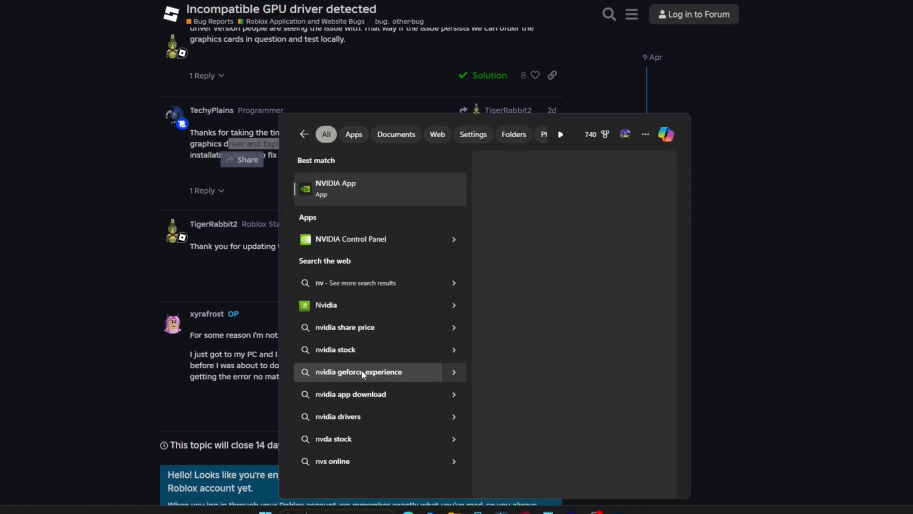
{"action": "left_click", "coordinate": [350, 189]}
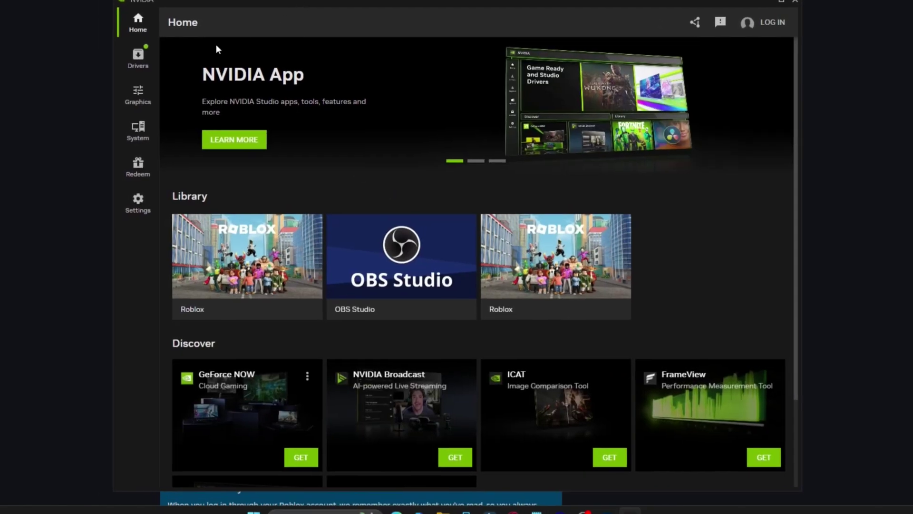
- Look over the Drivers page, then the Settings notification, About and System display sections
{"action": "left_click", "coordinate": [138, 58]}
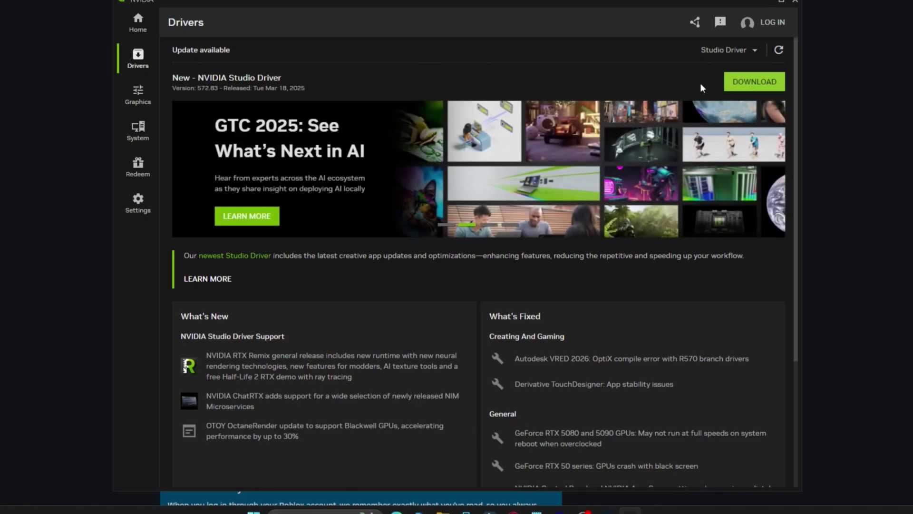
{"action": "left_click", "coordinate": [135, 207]}
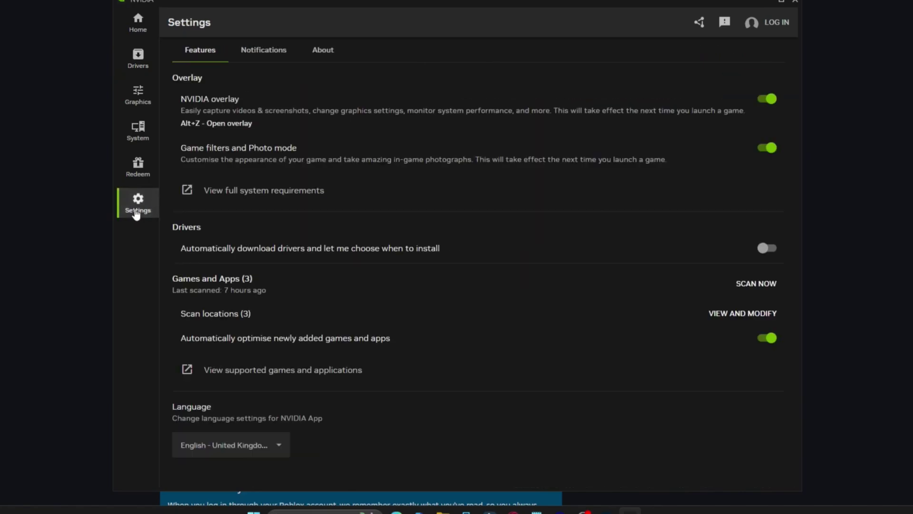
{"action": "left_click", "coordinate": [262, 51]}
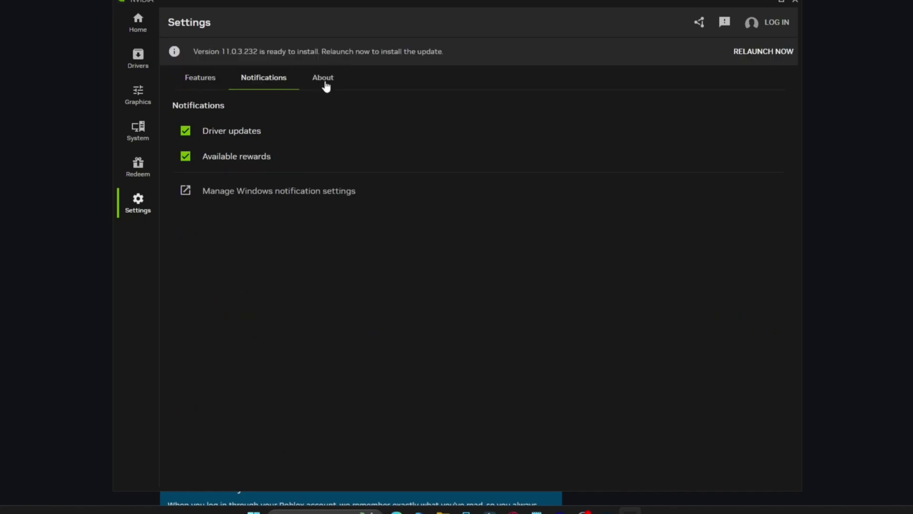
{"action": "left_click", "coordinate": [325, 80]}
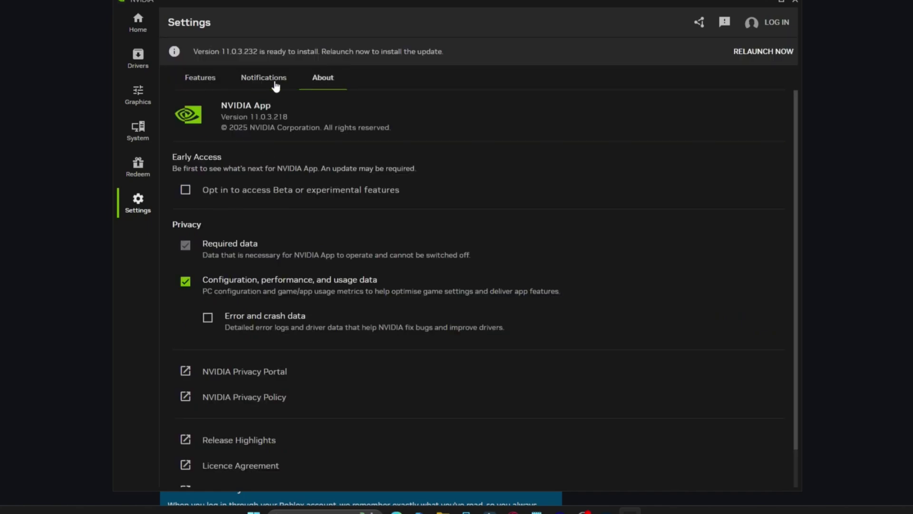
{"action": "left_click", "coordinate": [141, 135]}
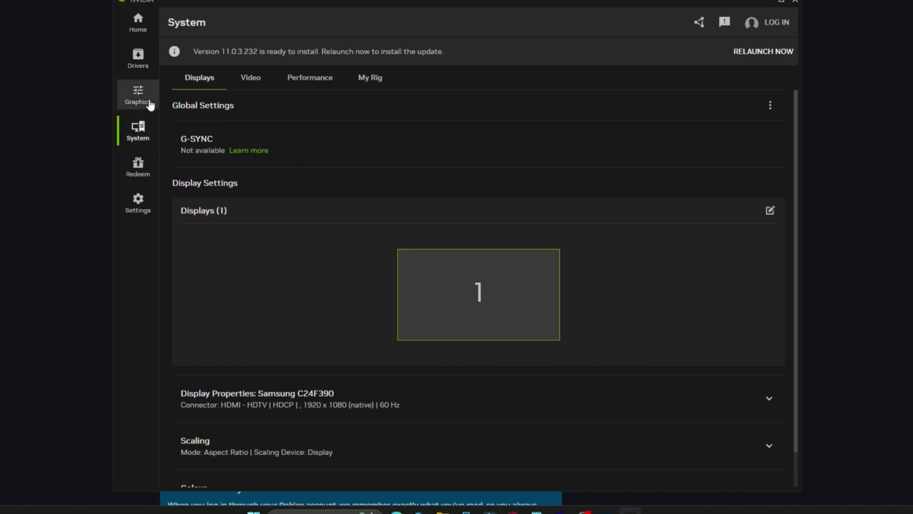
- Check the Graphics program settings and return to the Drivers page
{"action": "left_click", "coordinate": [138, 95]}
{"action": "left_click", "coordinate": [137, 59]}
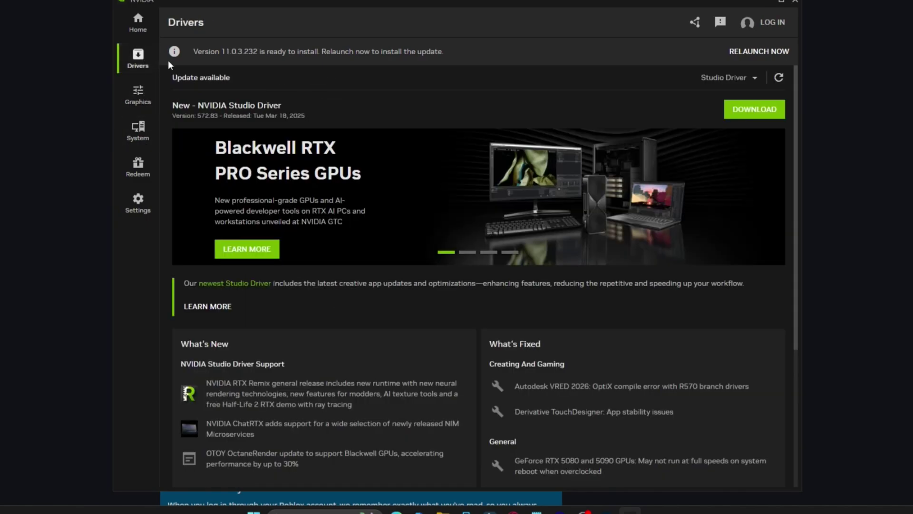
{"action": "left_click", "coordinate": [137, 96]}
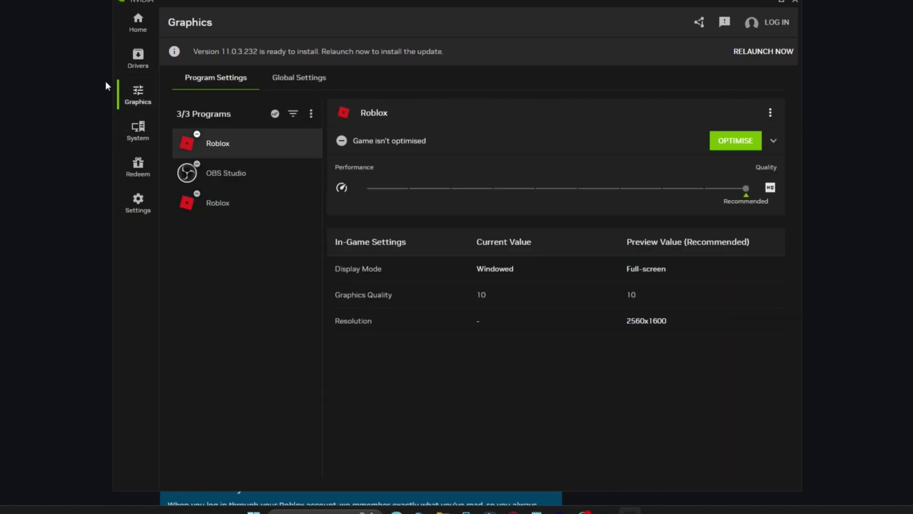
{"action": "left_click", "coordinate": [138, 59]}
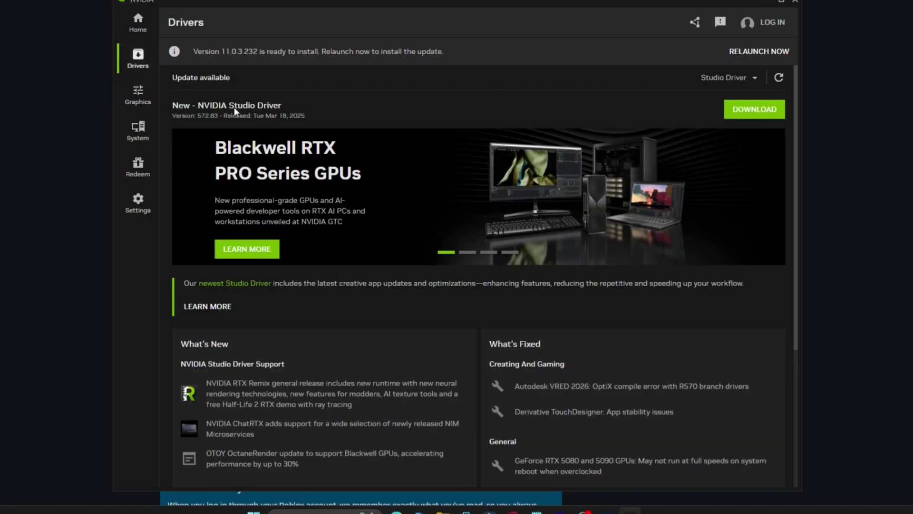
{"action": "scroll", "coordinate": [295, 228], "scroll_direction": "down", "scroll_amount": 4}
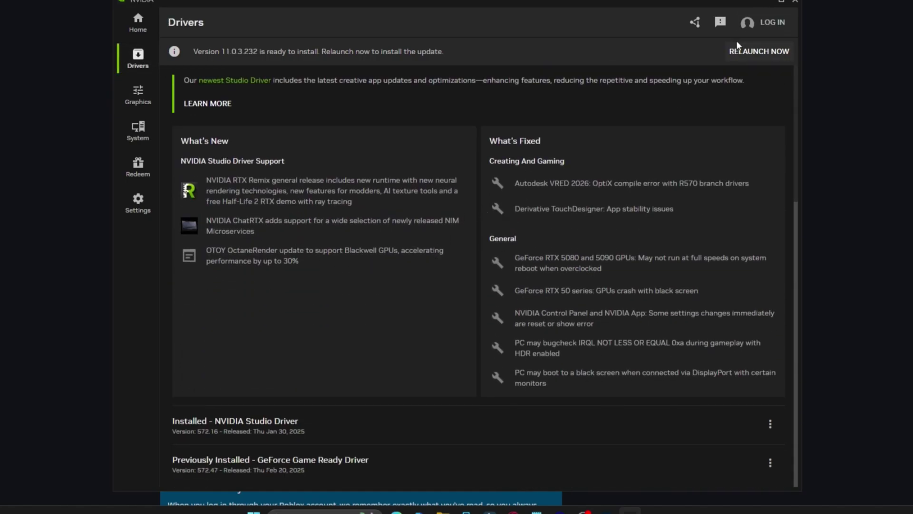
{"action": "scroll", "coordinate": [582, 169], "scroll_direction": "up", "scroll_amount": 5}
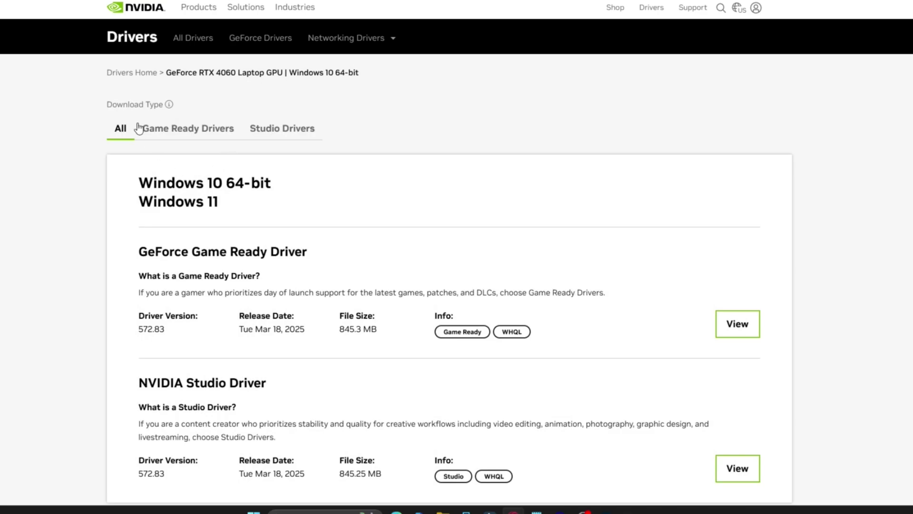
{"action": "scroll", "coordinate": [187, 159], "scroll_direction": "down", "scroll_amount": 1}
{"action": "scroll", "coordinate": [198, 159], "scroll_direction": "down", "scroll_amount": 3}
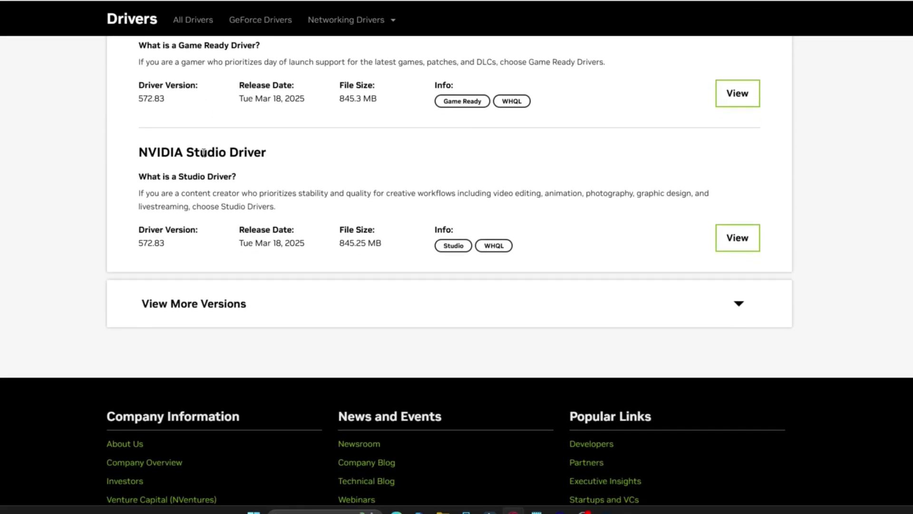
{"action": "scroll", "coordinate": [227, 165], "scroll_direction": "up", "scroll_amount": 1}
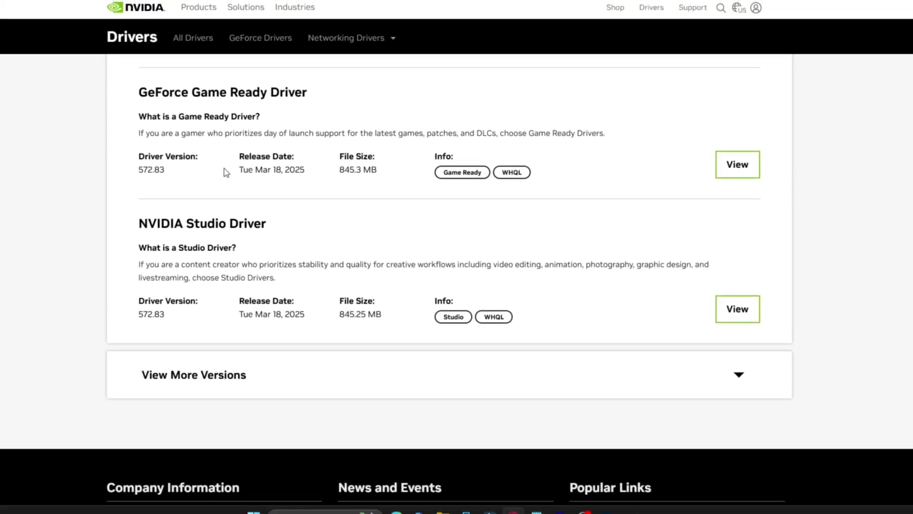
{"action": "scroll", "coordinate": [223, 176], "scroll_direction": "up", "scroll_amount": 1}
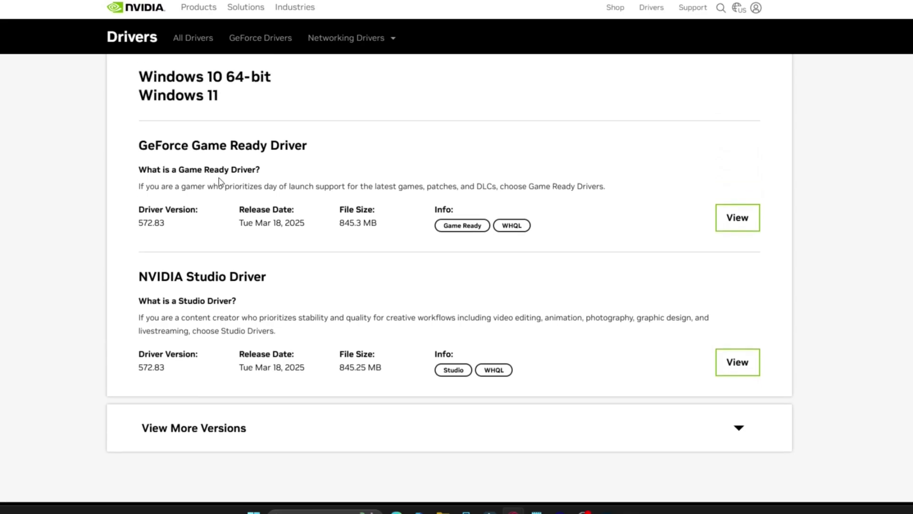
{"action": "scroll", "coordinate": [219, 182], "scroll_direction": "up", "scroll_amount": 1}
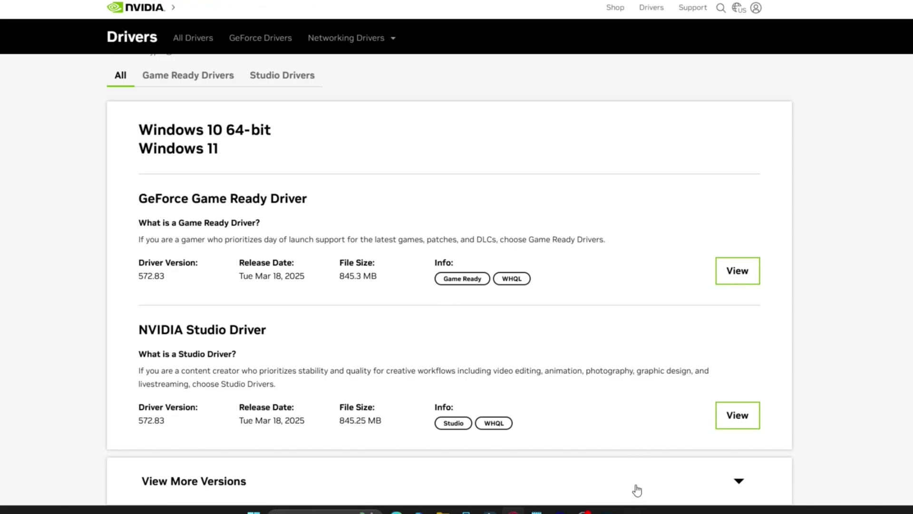
- Bring the NVIDIA App's Drivers page back in front from the taskbar
{"action": "left_click", "coordinate": [514, 510]}
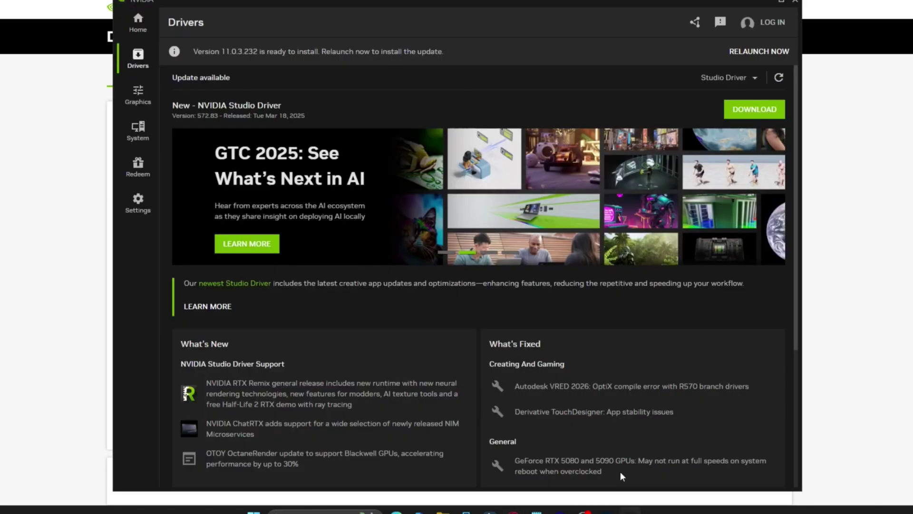